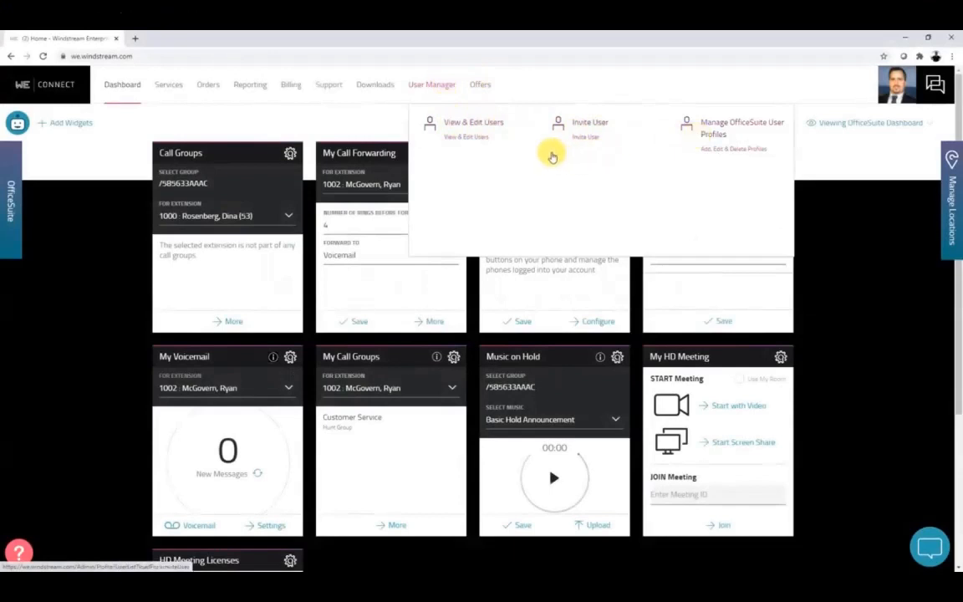
Show the View & Edit Users list with Filters expanded and the Showing Active Users choices open.
{"action": "left_click", "coordinate": [474, 122]}
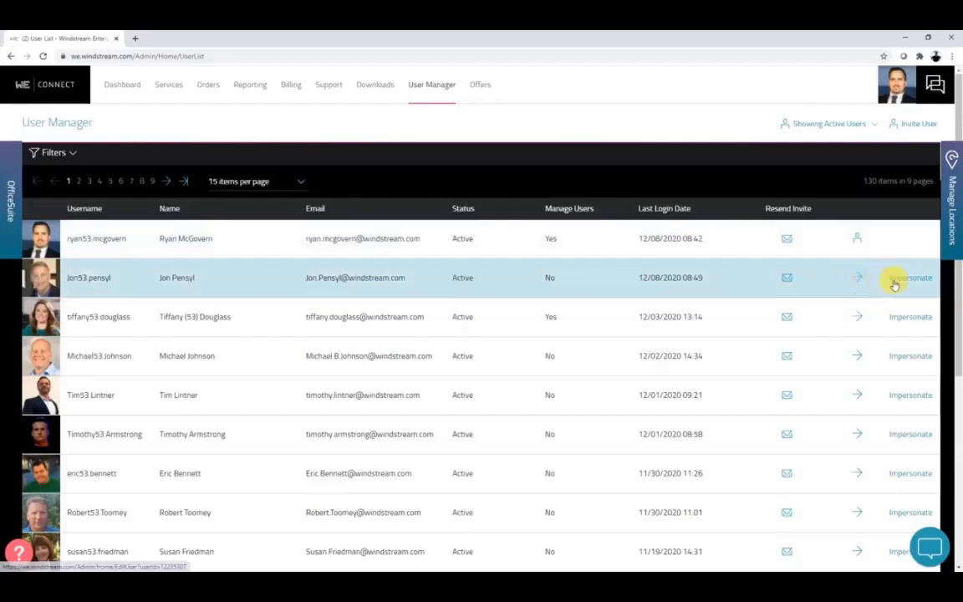
{"action": "left_click", "coordinate": [72, 156]}
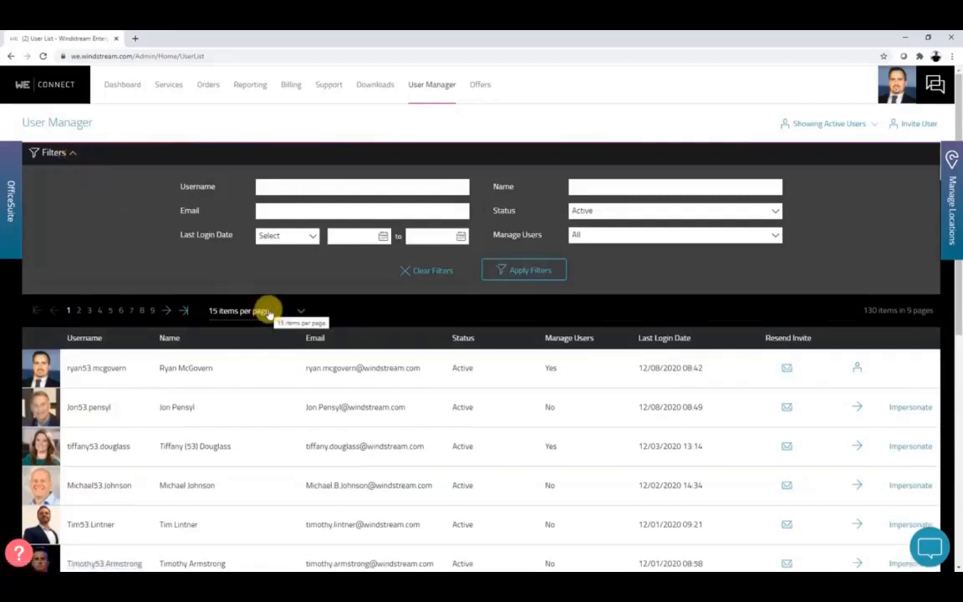
{"action": "left_click", "coordinate": [832, 125]}
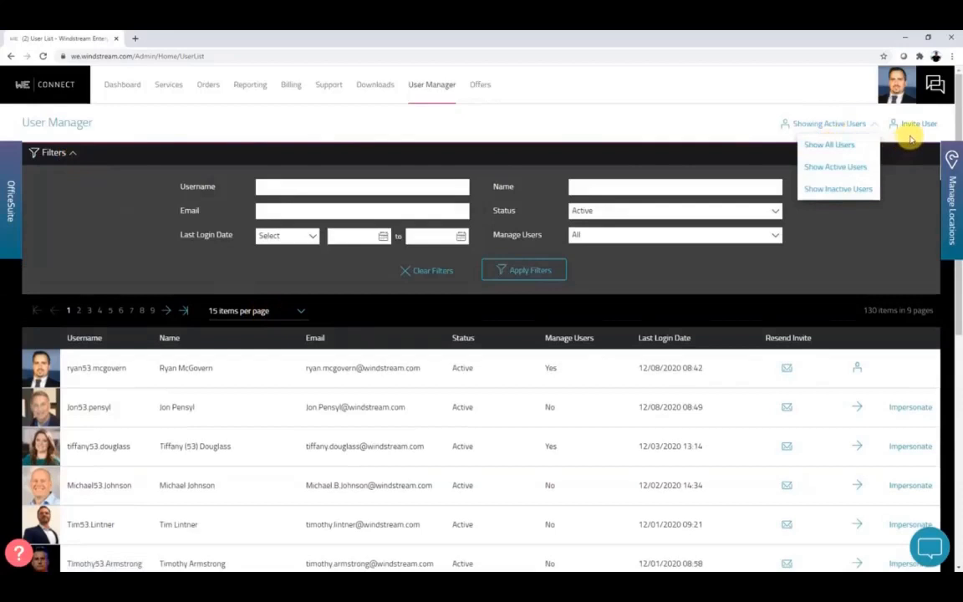
Open the Edit User page for the second user in the list.
{"action": "left_click", "coordinate": [855, 412]}
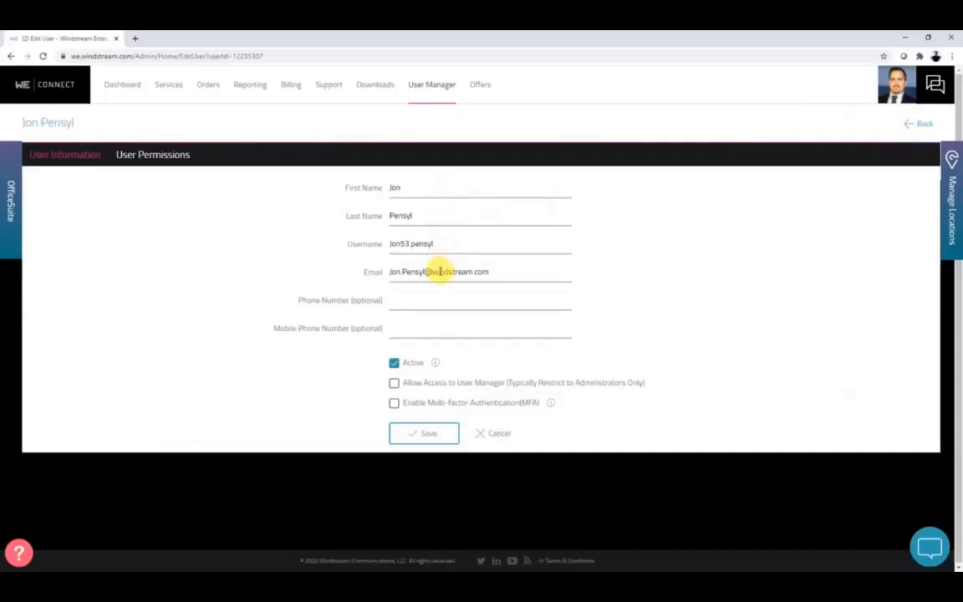
{"action": "left_click", "coordinate": [427, 331]}
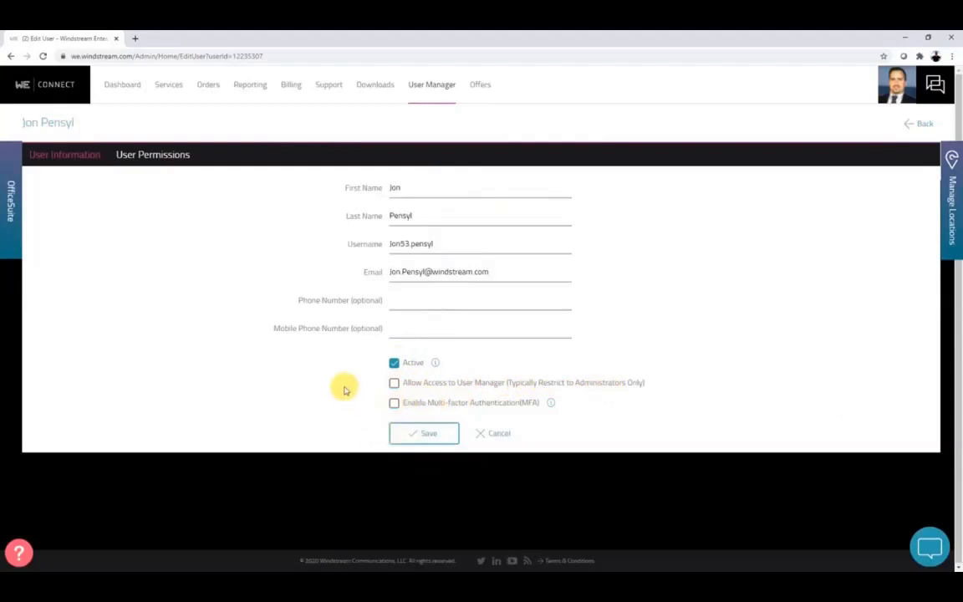
Edit the user's permissions, expand the Employee Demo account rows, and save the changes.
{"action": "left_click", "coordinate": [157, 157]}
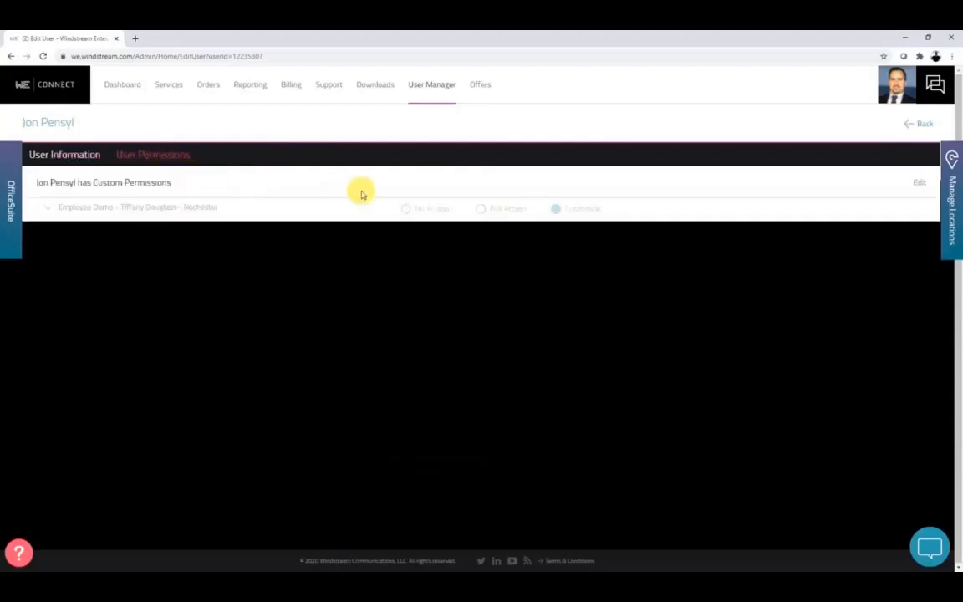
{"action": "left_click", "coordinate": [919, 183]}
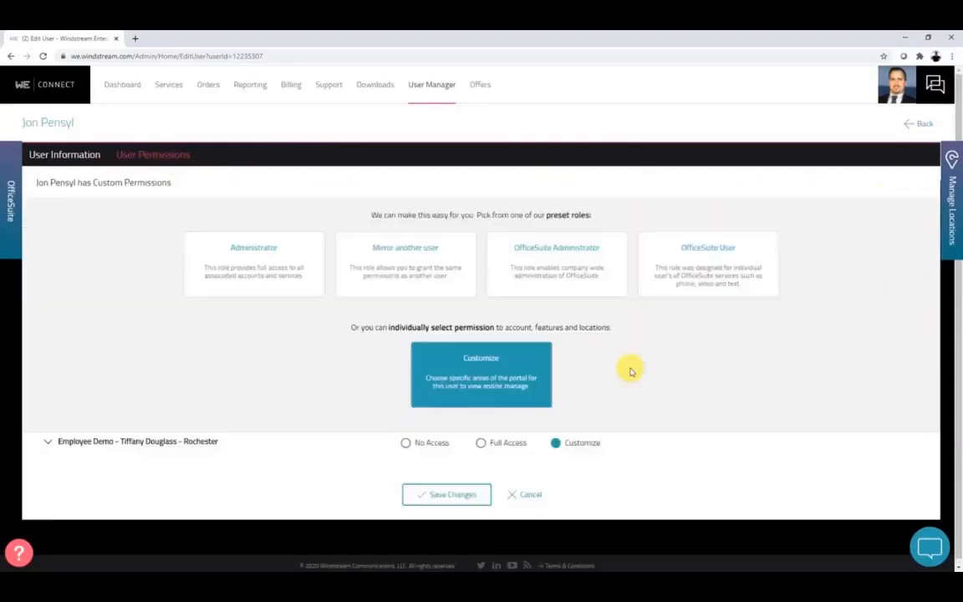
{"action": "left_click", "coordinate": [50, 444]}
{"action": "scroll", "coordinate": [438, 482], "scroll_direction": "down", "scroll_amount": 3}
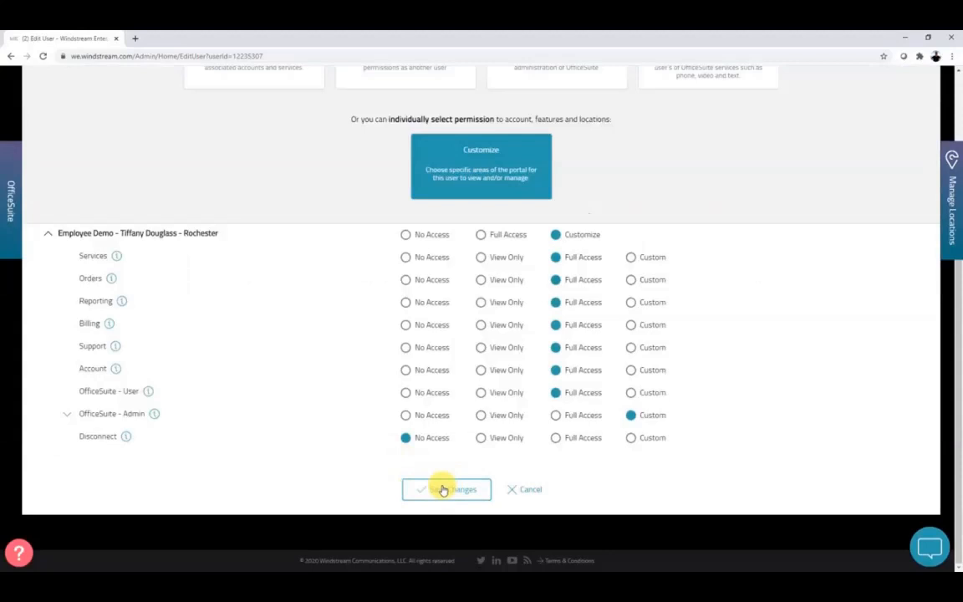
{"action": "left_click", "coordinate": [443, 490]}
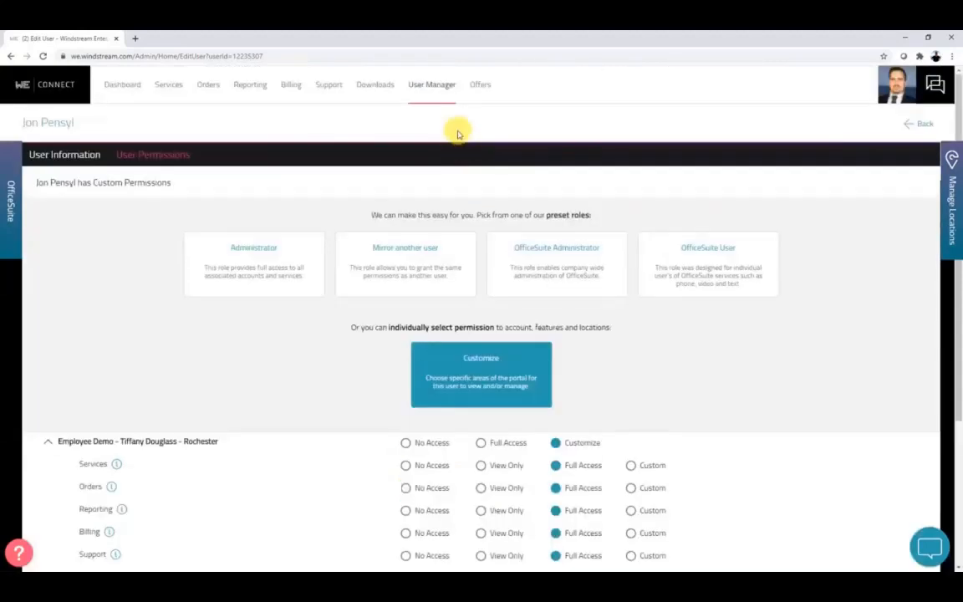
{"action": "left_click", "coordinate": [435, 87]}
Start an invitation with the new user's first name, last name, username and email address, then continue to roles.
{"action": "left_click", "coordinate": [566, 131]}
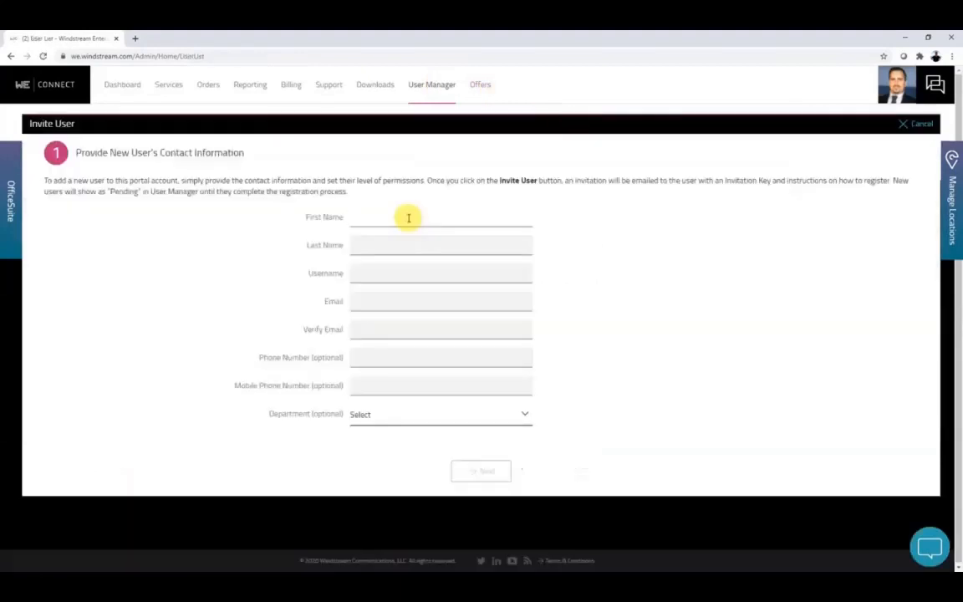
{"action": "key", "text": "Tab"}
{"action": "key", "text": "Tab"}
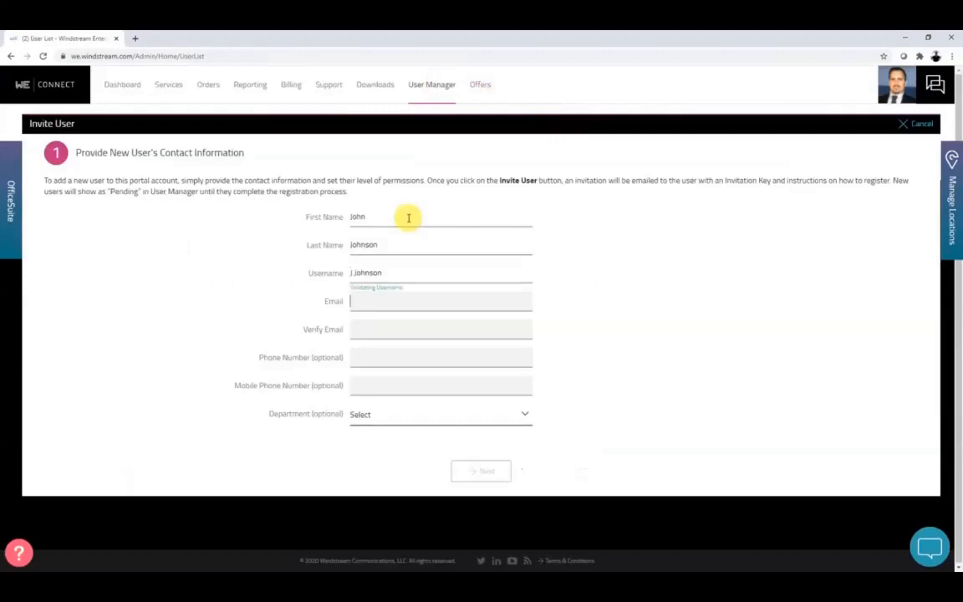
{"action": "key", "text": "Tab"}
{"action": "key", "text": "Tab"}
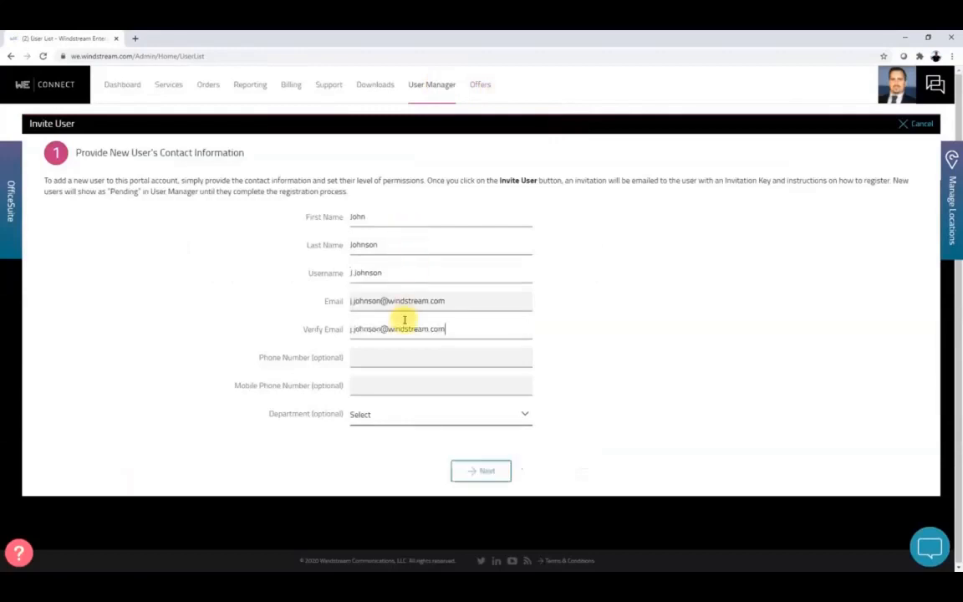
{"action": "left_click", "coordinate": [461, 471]}
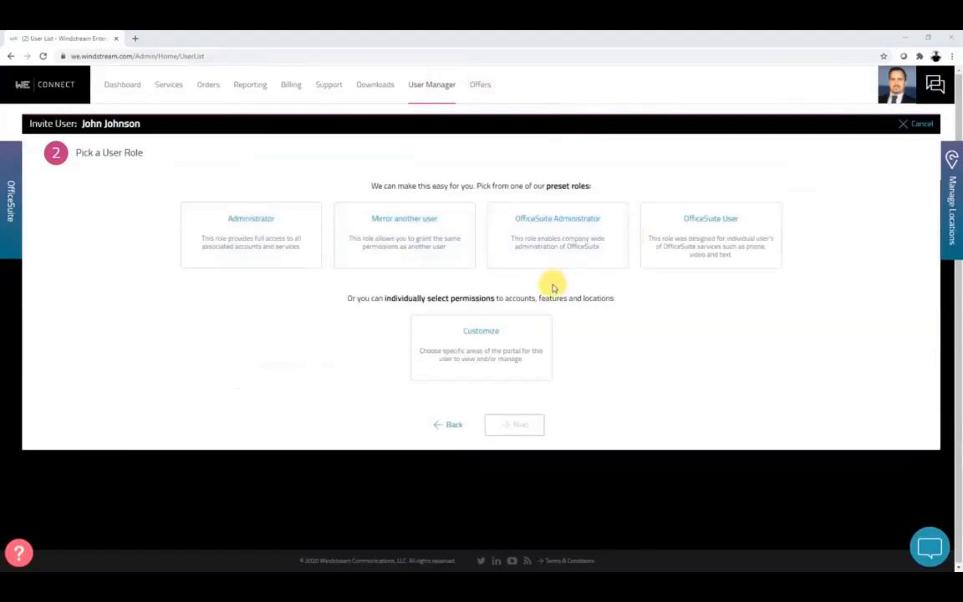
Pick the Customize role and set the Employee Demo account to Customize permissions.
{"action": "left_click", "coordinate": [466, 360]}
{"action": "left_click", "coordinate": [506, 425]}
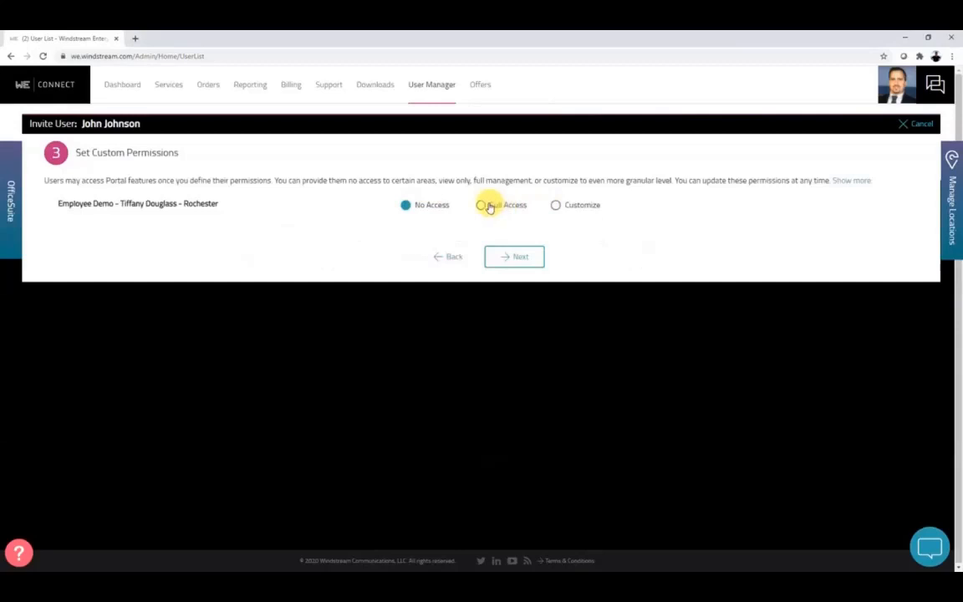
{"action": "left_click", "coordinate": [554, 208]}
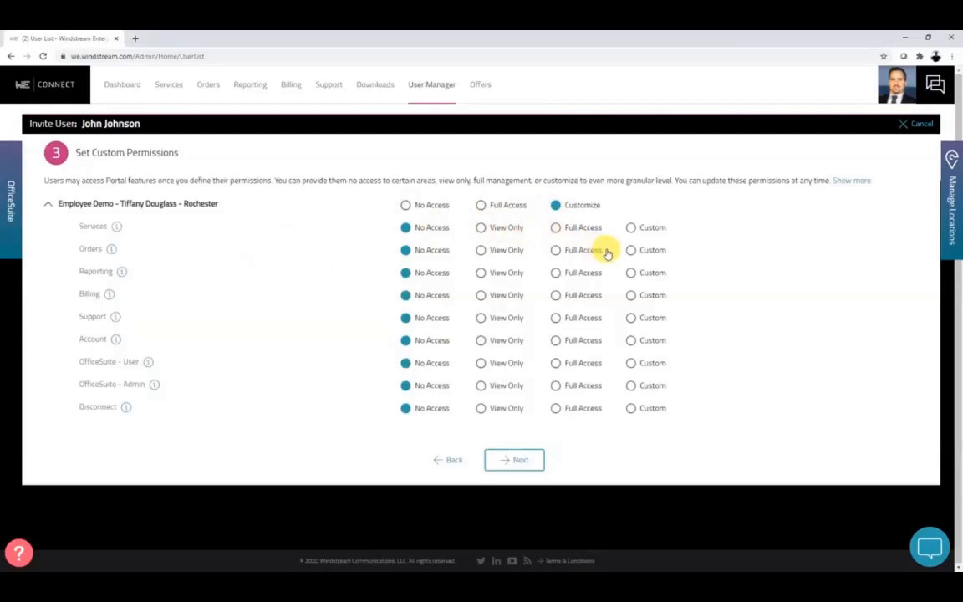
Set OfficeSuite - Admin to Custom with Manage HD Meeting Licenses checked, then proceed.
{"action": "left_click", "coordinate": [632, 388]}
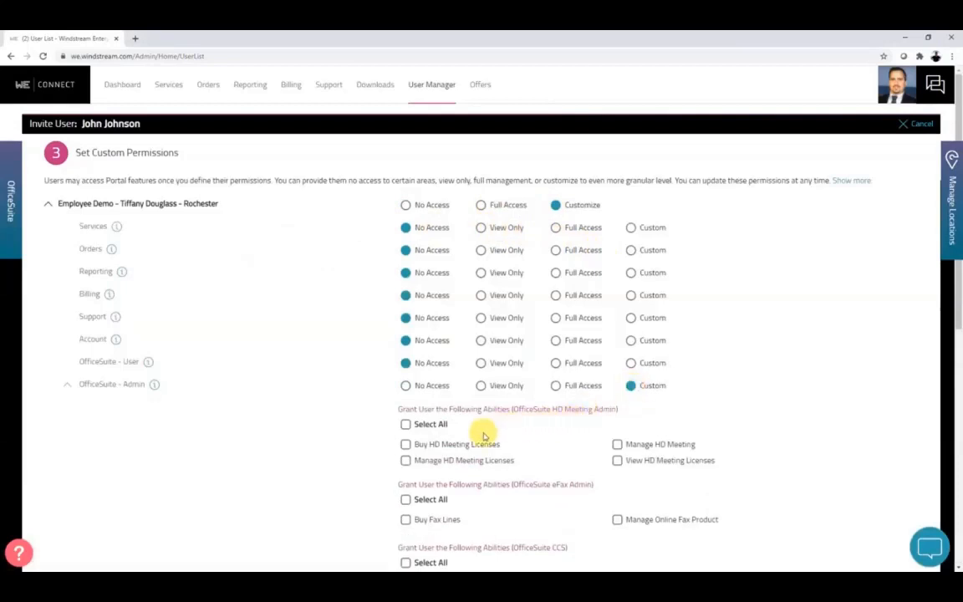
{"action": "left_click", "coordinate": [405, 460]}
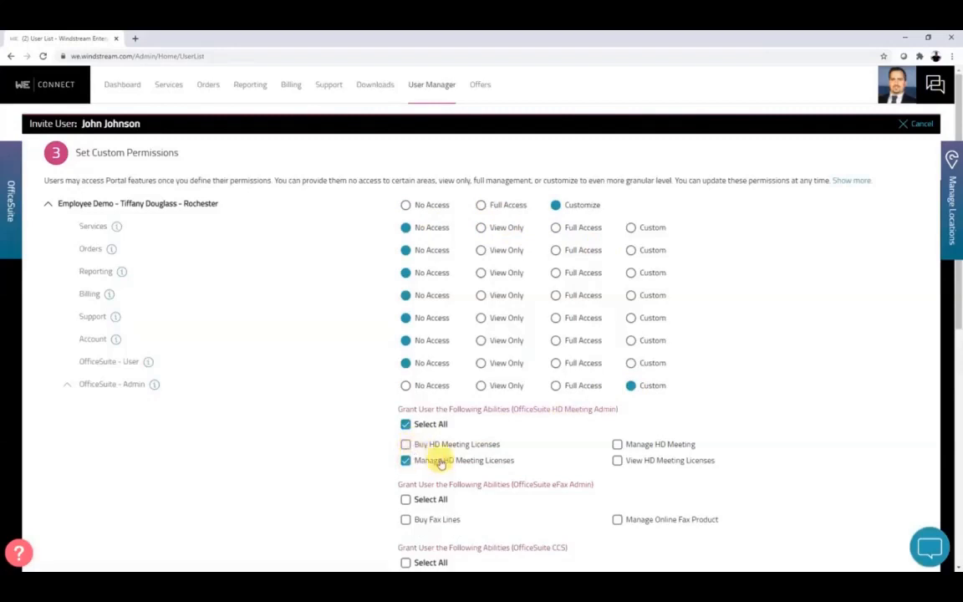
{"action": "scroll", "coordinate": [504, 468], "scroll_direction": "down", "scroll_amount": 5}
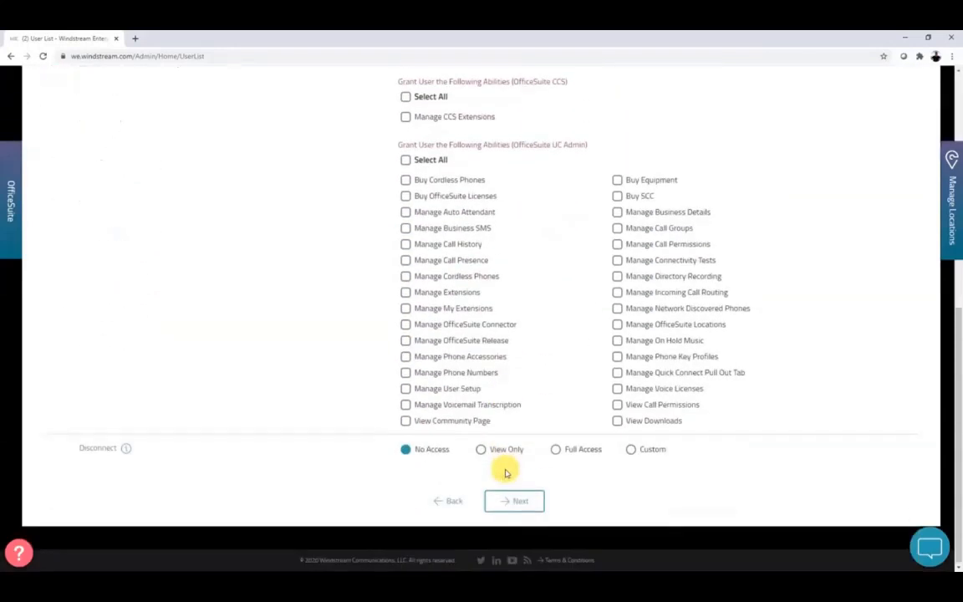
{"action": "left_click", "coordinate": [512, 501]}
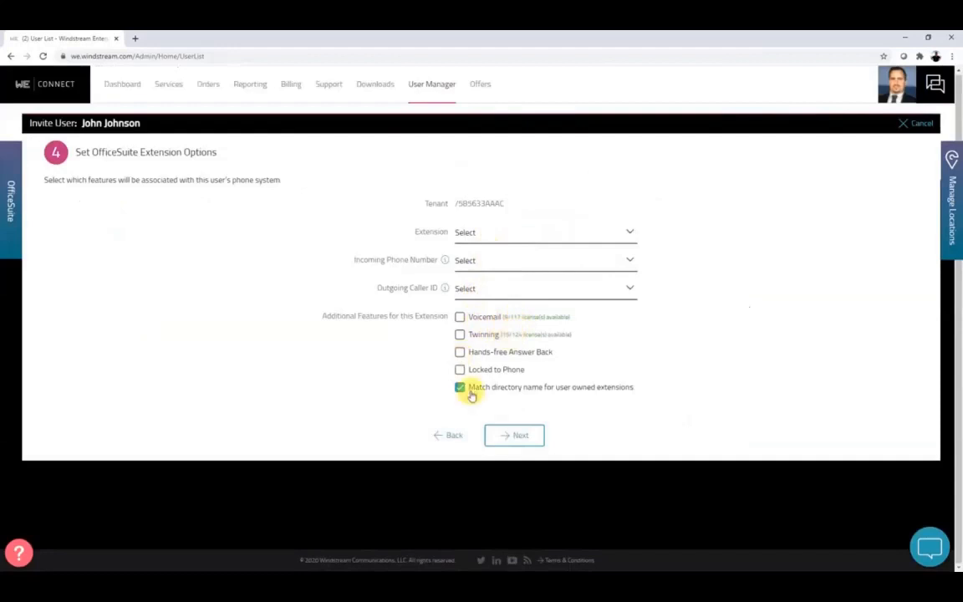
Accept the default extension options and move on to Add Collaboration Features.
{"action": "left_click", "coordinate": [500, 435]}
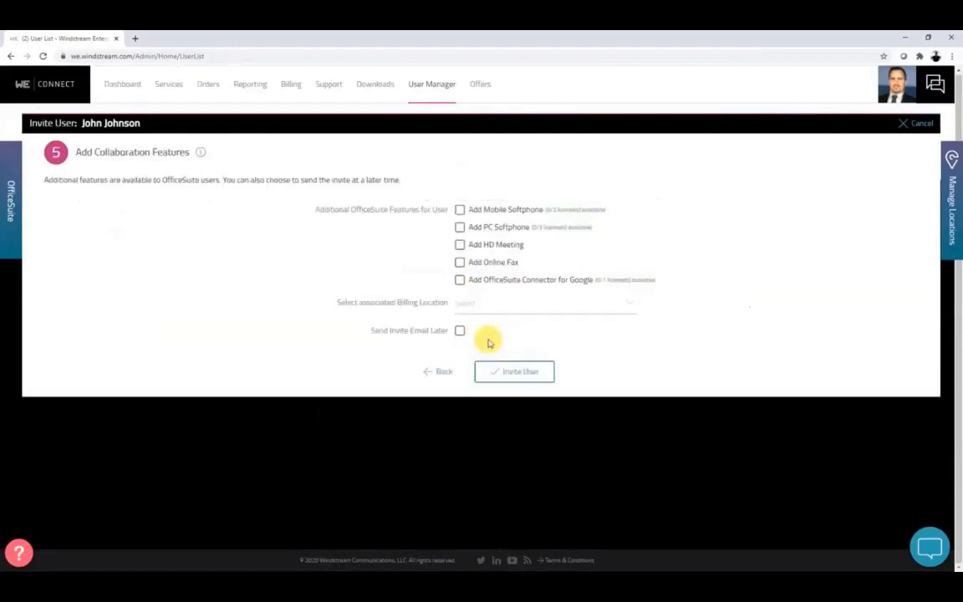